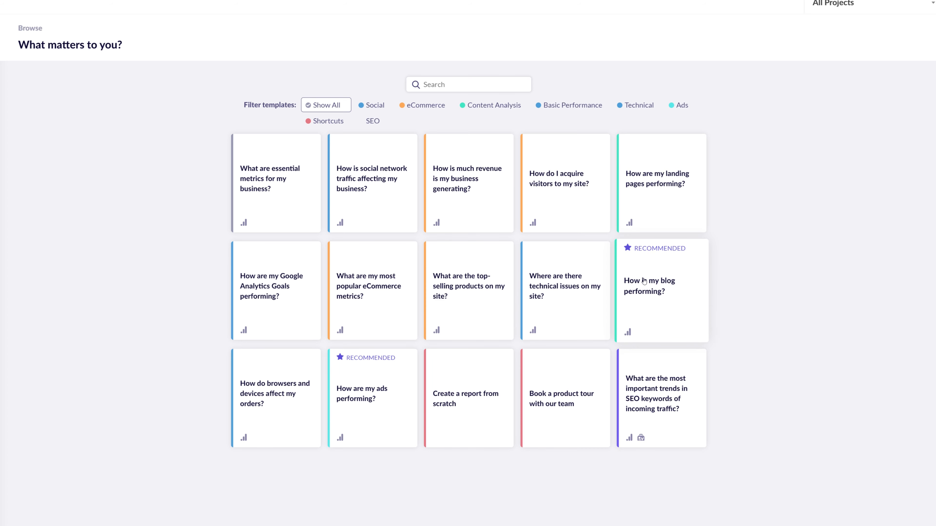
Start a new setup from the "What are essential metrics for my business?" template and expand the preview of its reports.
left_click(281, 174)
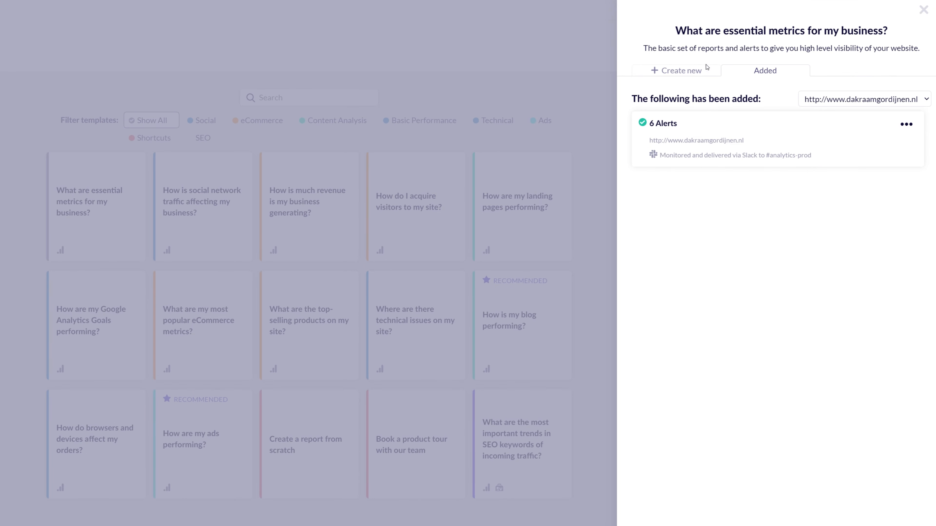
left_click(697, 74)
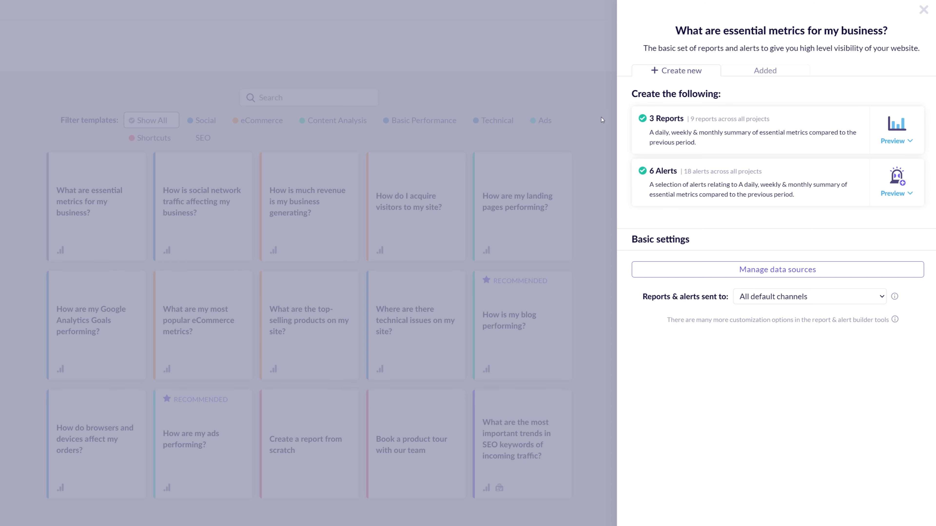
left_click(898, 131)
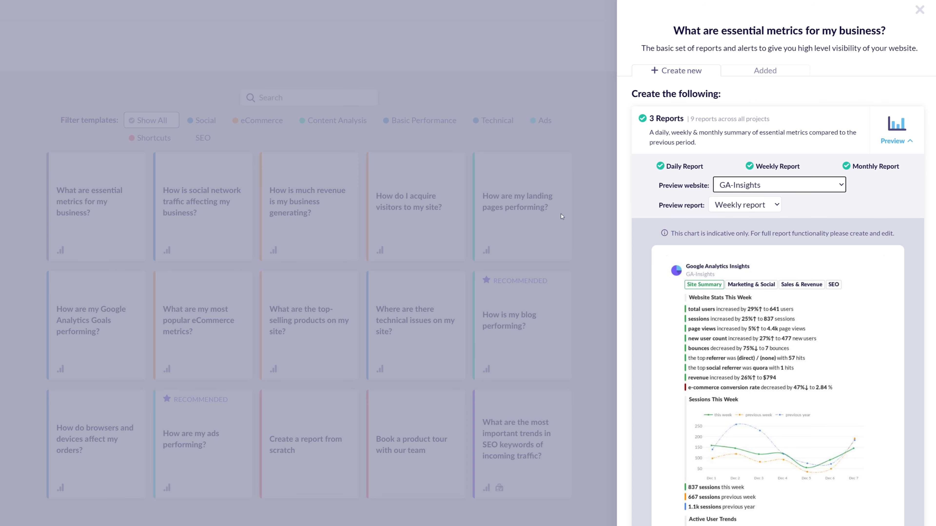
Examine the GA-Insights weekly report preview and the list of websites available for previewing.
scroll(742, 396, "down", 4)
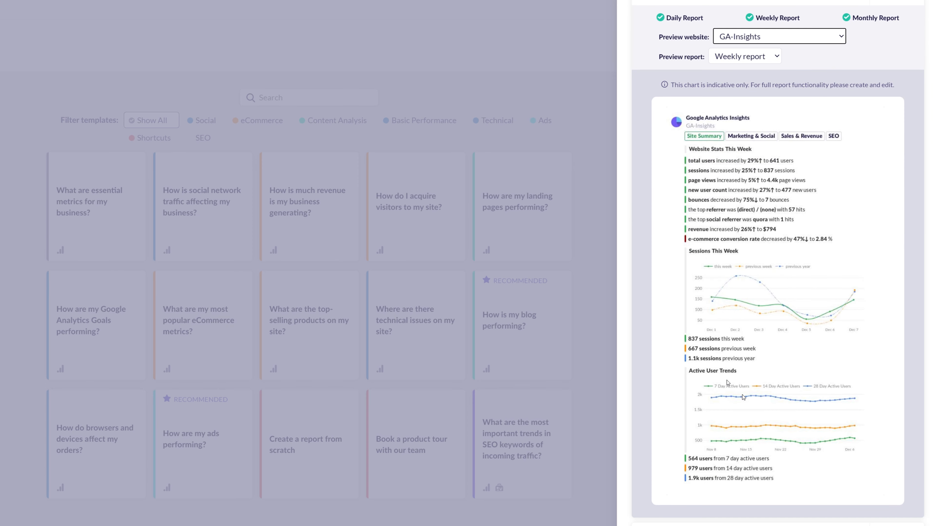
scroll(724, 354, "up", 3)
left_click(768, 138)
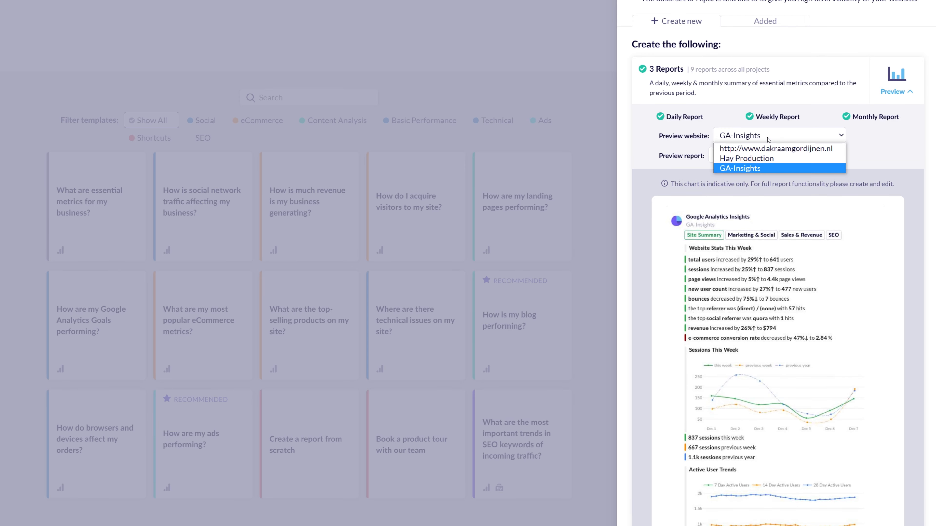
left_click(873, 151)
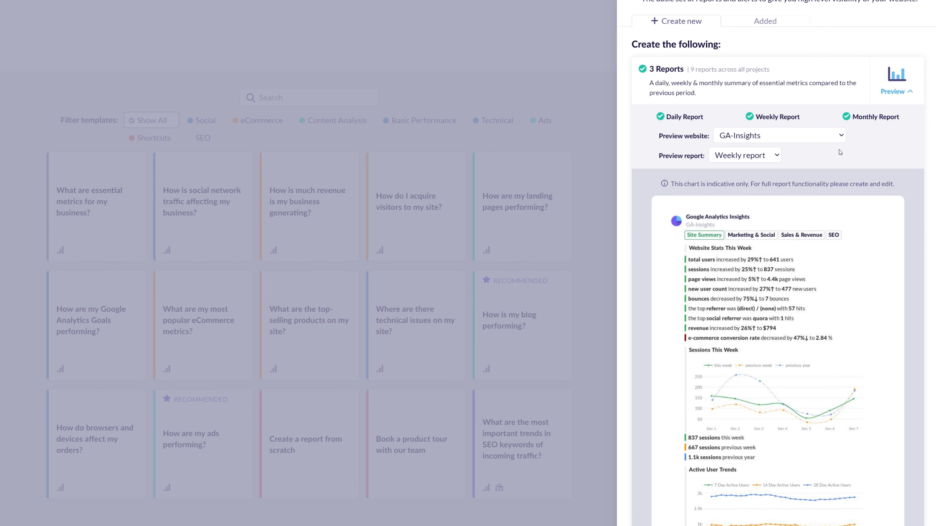
scroll(757, 309, "down", 4)
scroll(757, 309, "up", 5)
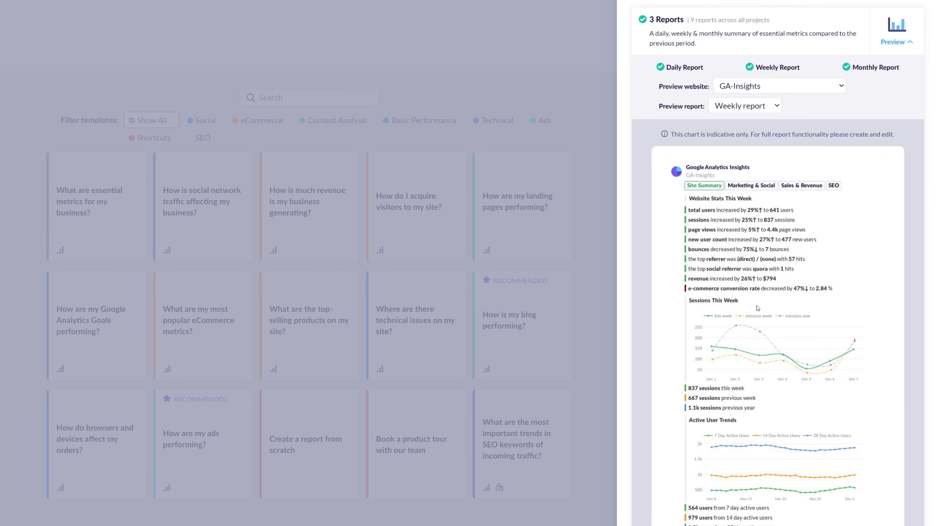
scroll(781, 260, "down", 1)
scroll(780, 260, "down", 8)
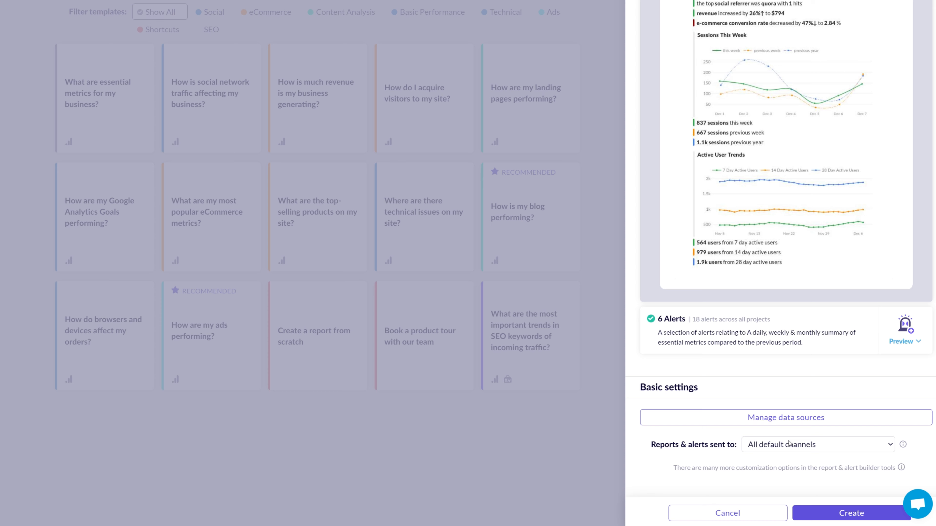
In the data sources, change the Hay Production project's default channel to the Teams channel Testing/General.
right_click(778, 419)
left_click(803, 308)
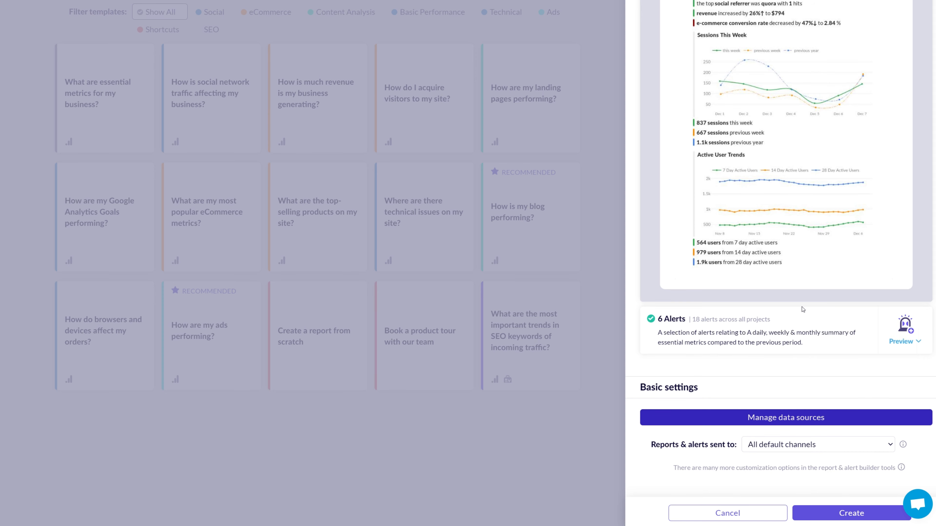
left_click(776, 416)
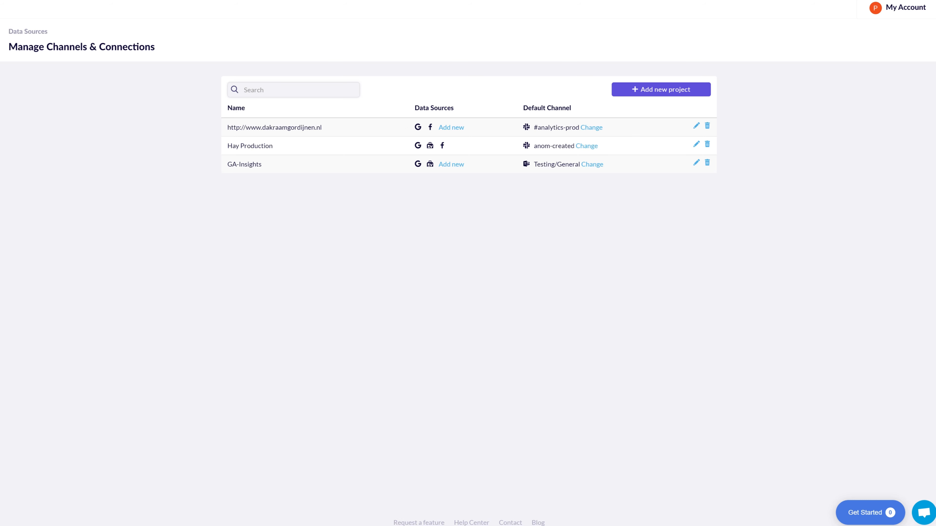
left_click(589, 147)
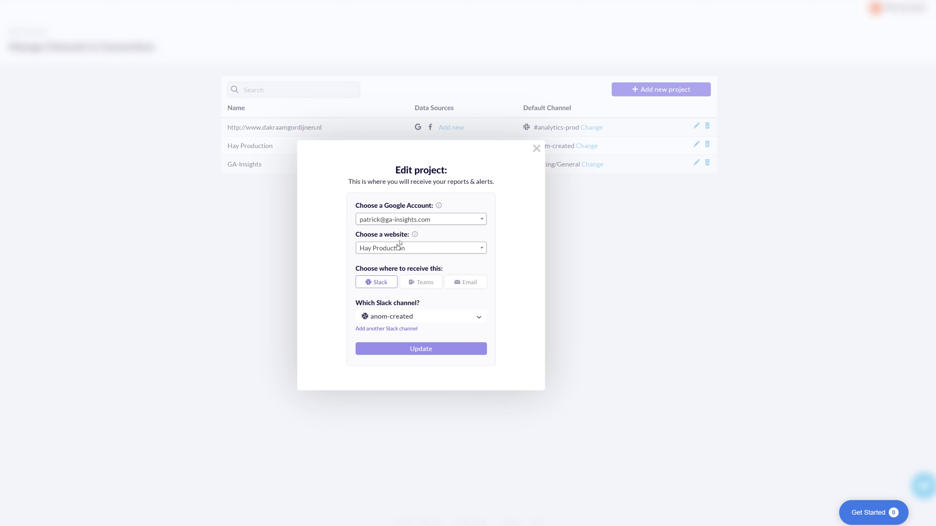
left_click(427, 283)
left_click(396, 317)
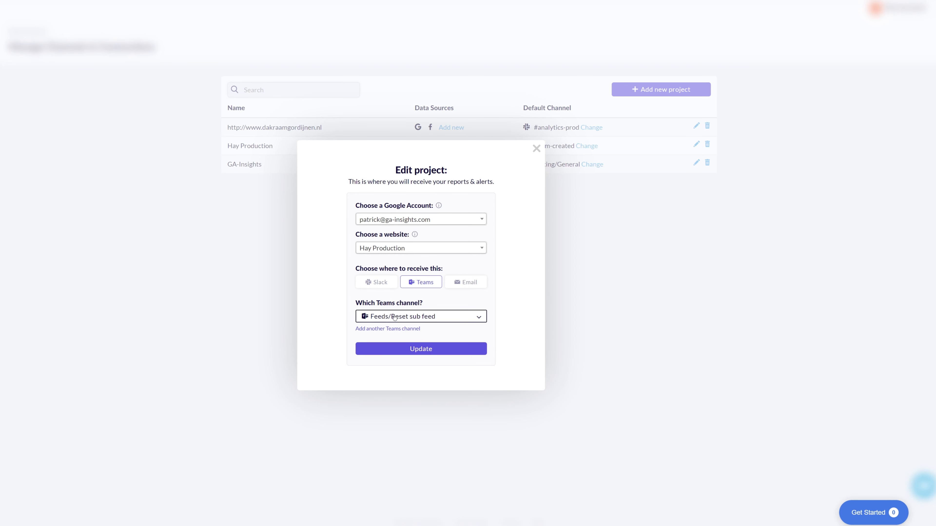
left_click(393, 333)
left_click(420, 349)
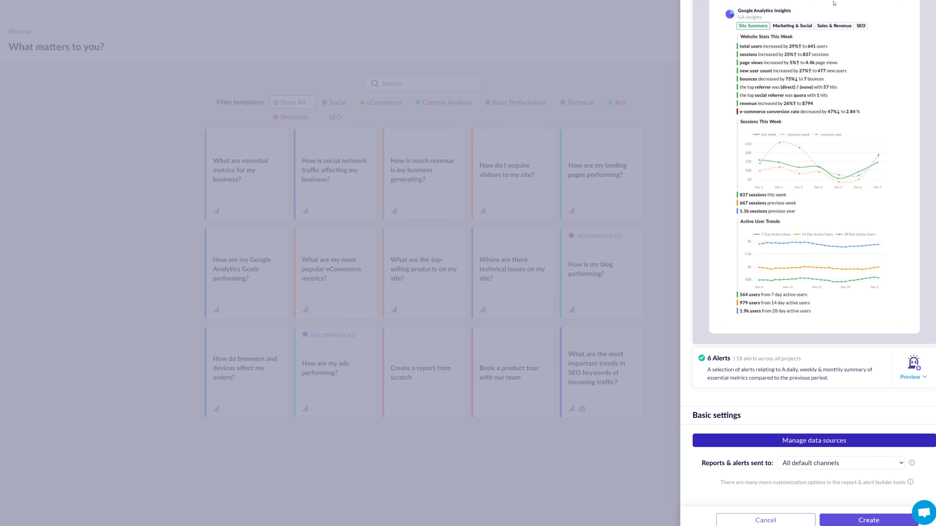
Create the template's reports and alerts for all projects, sent to all default channels.
scroll(834, 3, "up", 5)
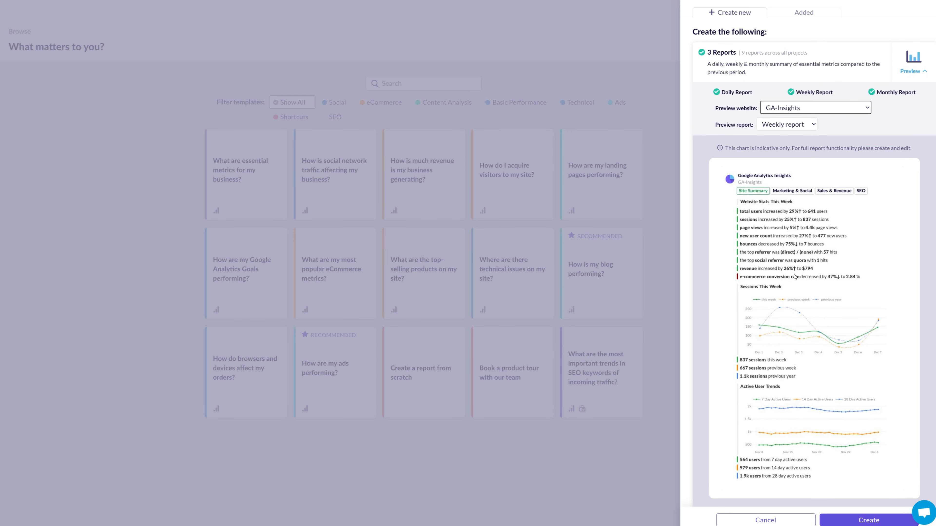
scroll(795, 276, "down", 5)
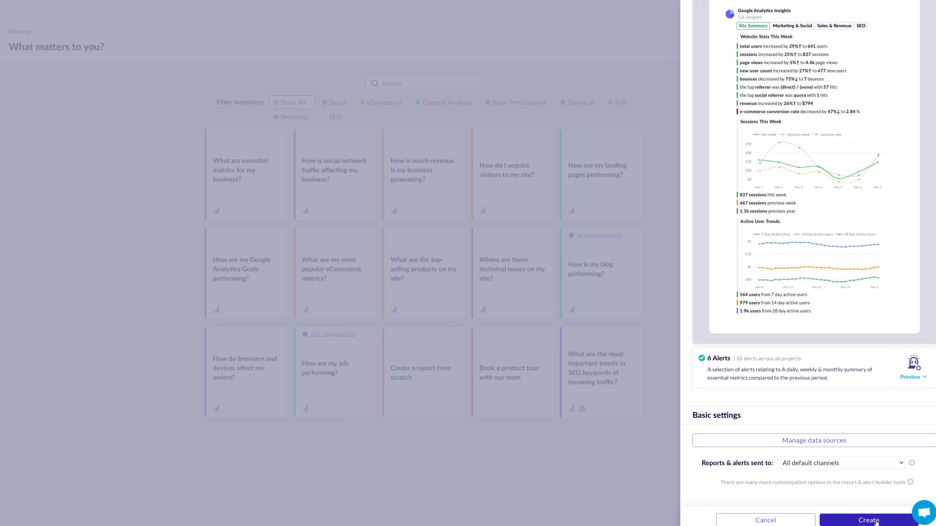
left_click(868, 520)
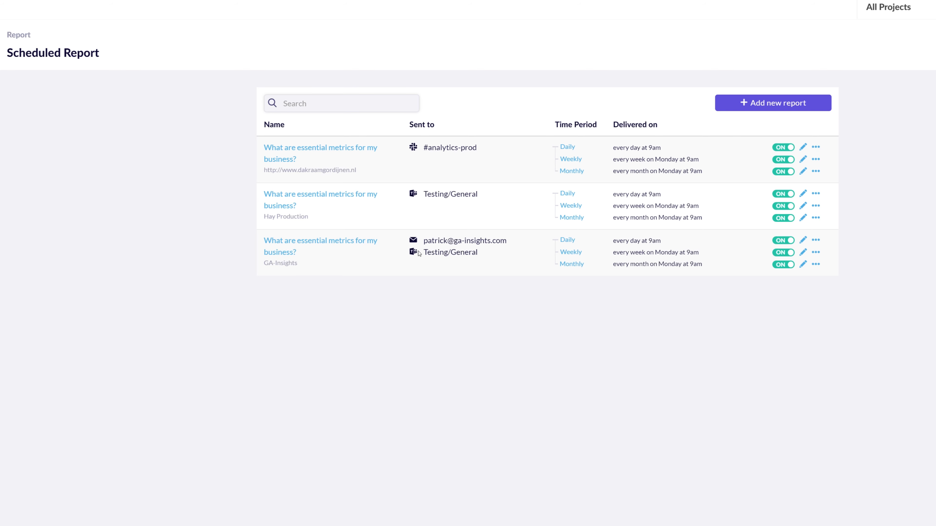
Open the weekly GA-Insights scheduled report for editing and show its Marketing & Social section.
left_click(569, 253)
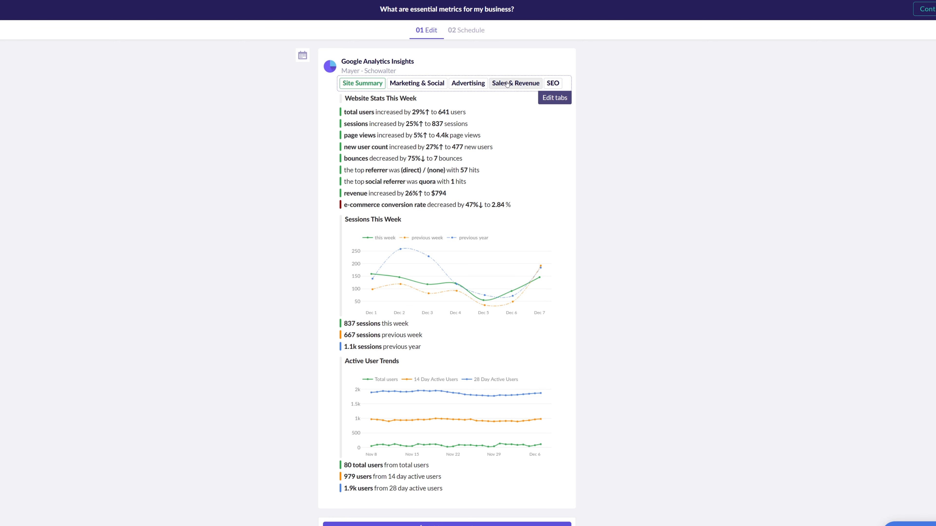
left_click(410, 83)
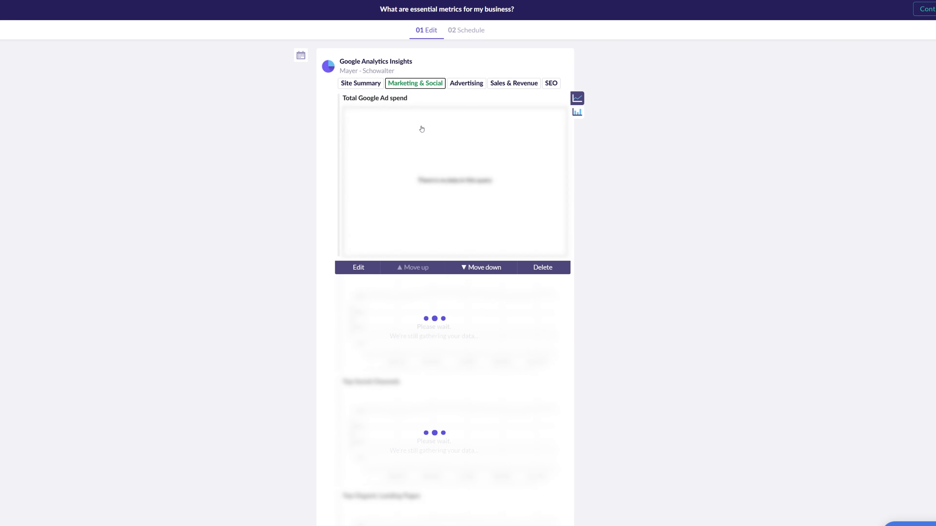
Examine the metrics in the report's Marketing & Social, SEO and Advertising sections.
scroll(611, 196, "down", 1)
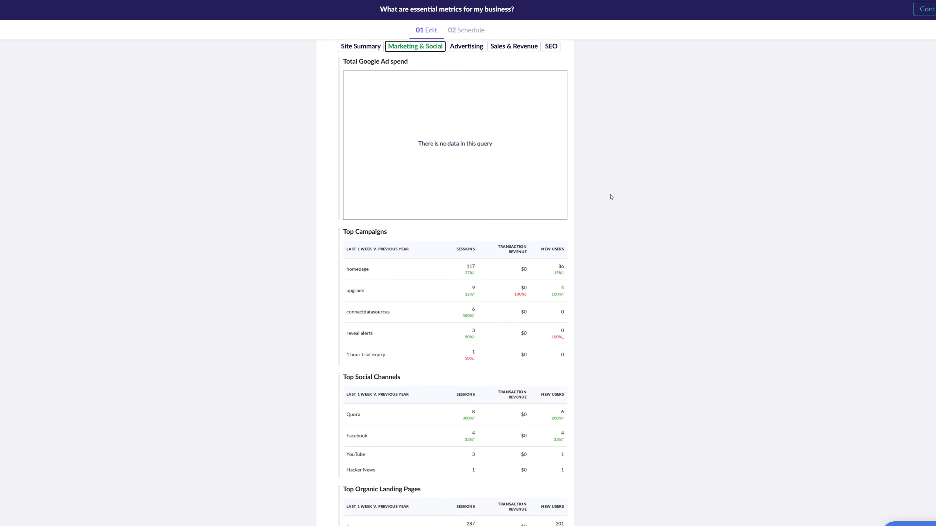
scroll(483, 244, "up", 1)
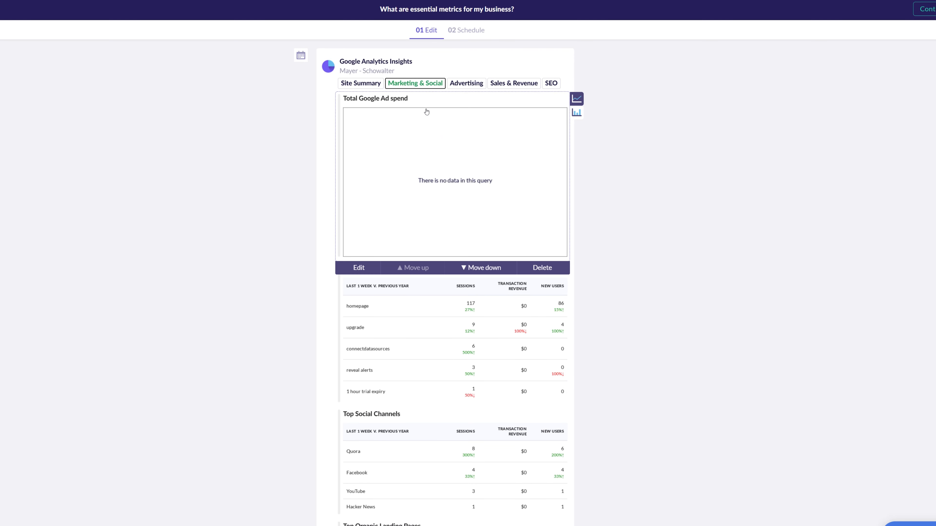
scroll(408, 182, "down", 3)
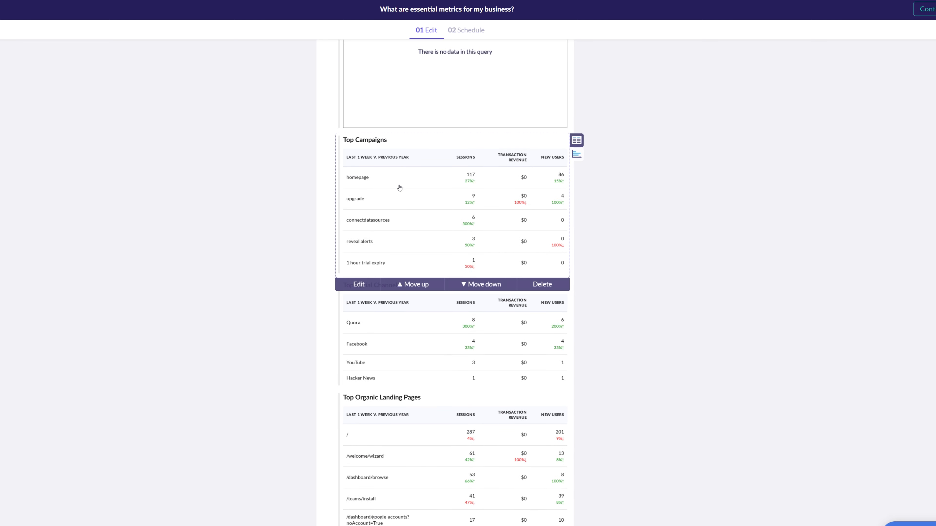
scroll(422, 263, "down", 1)
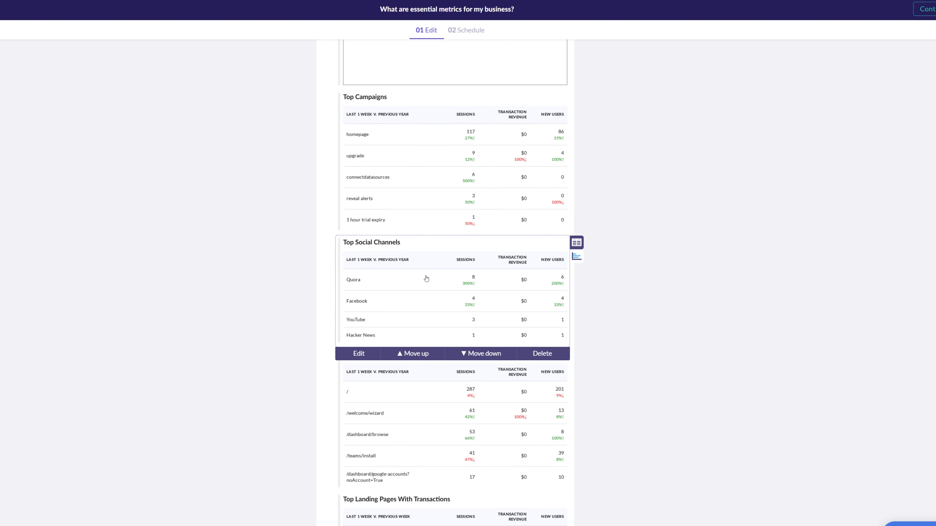
scroll(427, 278, "down", 1)
scroll(426, 279, "up", 5)
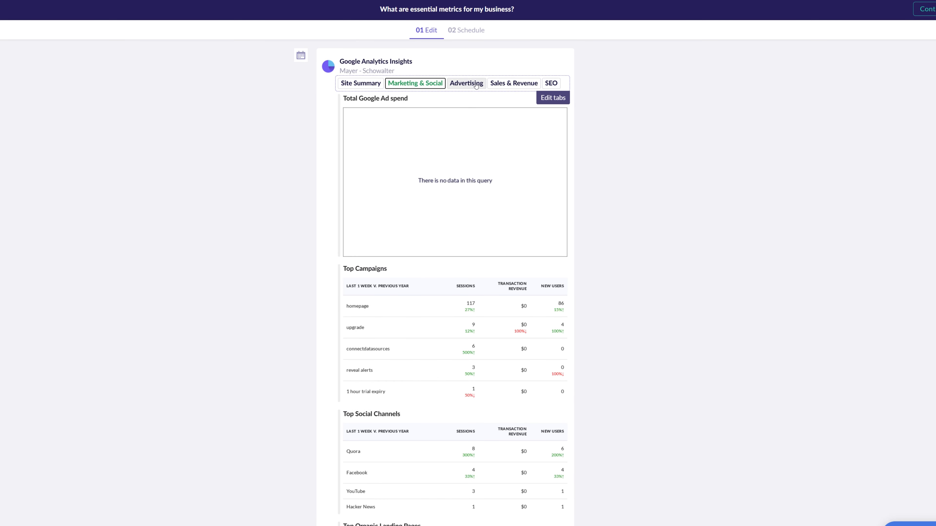
left_click(551, 83)
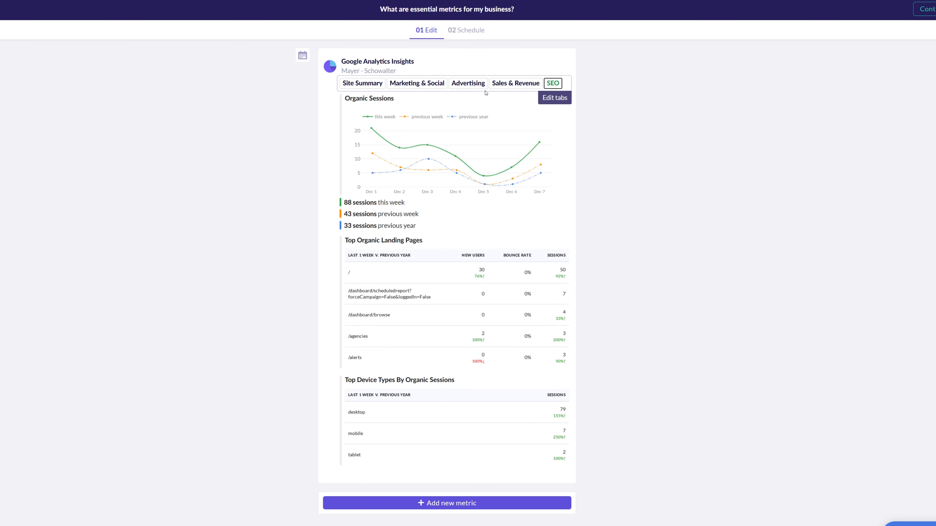
left_click(458, 85)
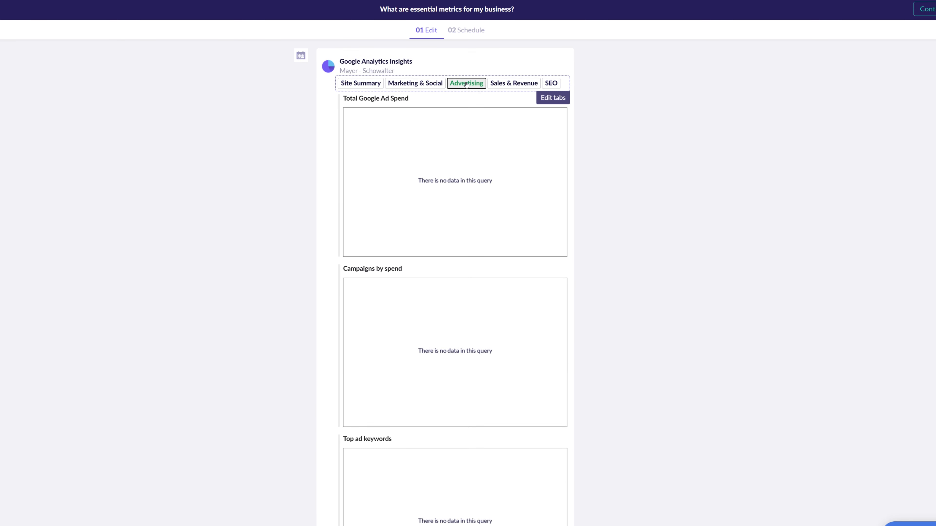
Replace the report's Advertising tab with a new tab named "Social" and show that tab.
mouse_move(514, 101)
left_click(549, 97)
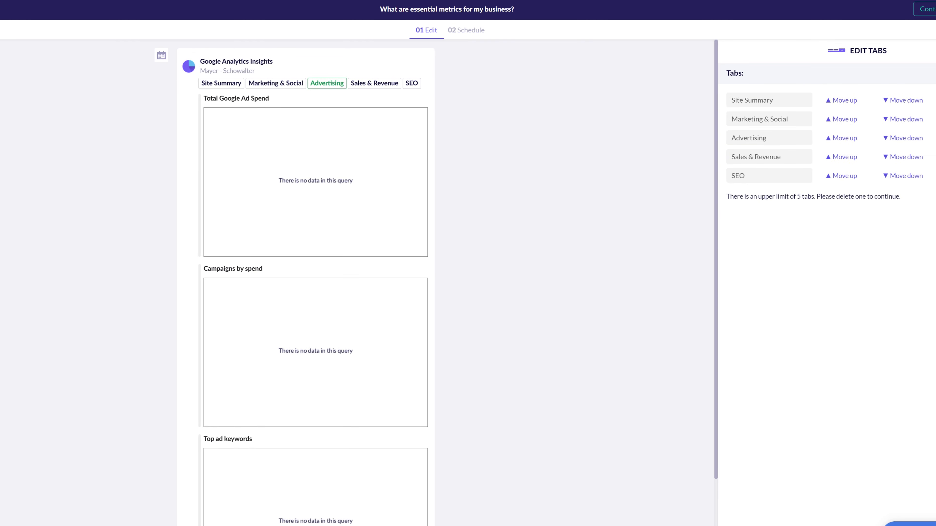
left_click(934, 138)
left_click(748, 178)
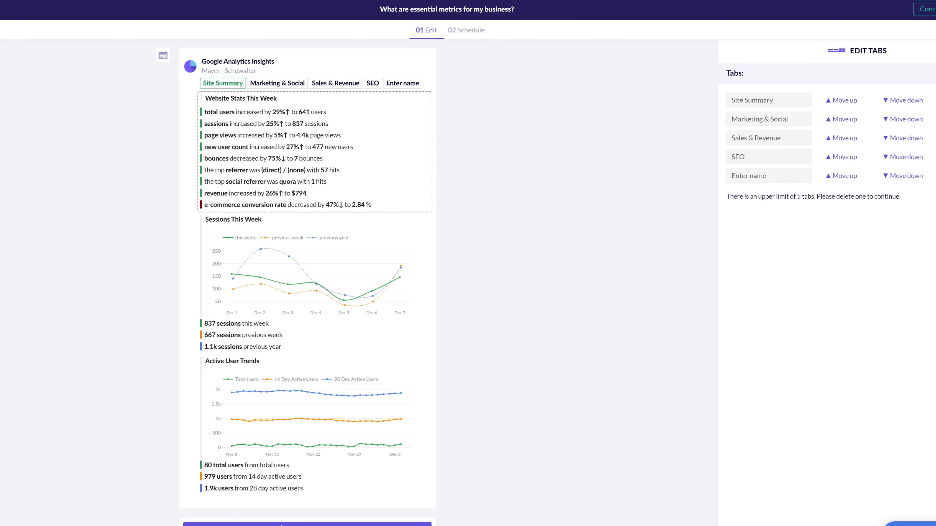
key("ctrl+a")
type("Soical")
key("BackSpace")
key("BackSpace")
key("BackSpace")
type("cial")
left_click(395, 83)
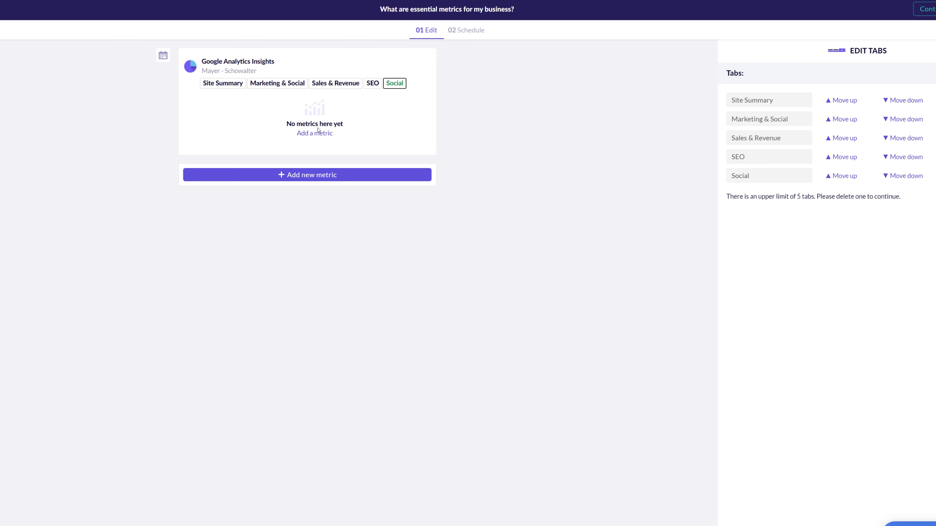
Add the Average Page Load Time metric from the Google Analytics Performance category to the empty Social section.
left_click(318, 135)
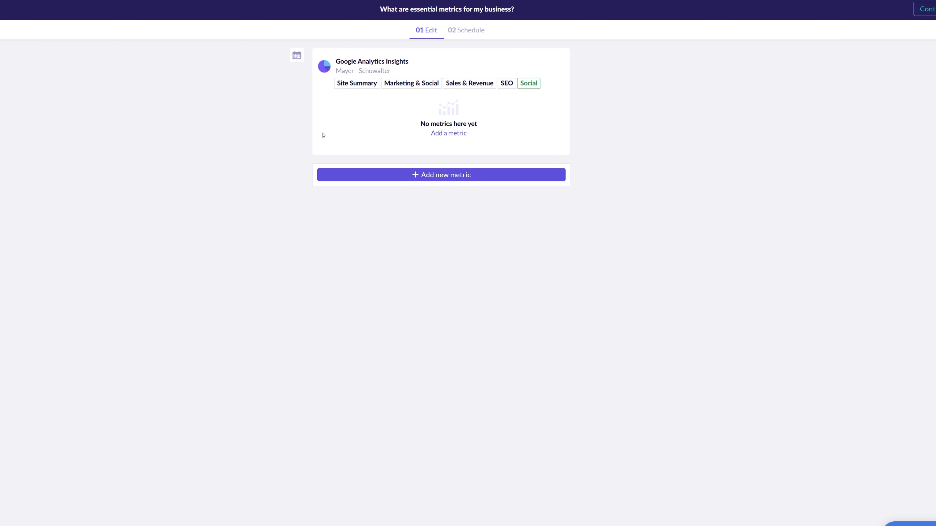
left_click(454, 133)
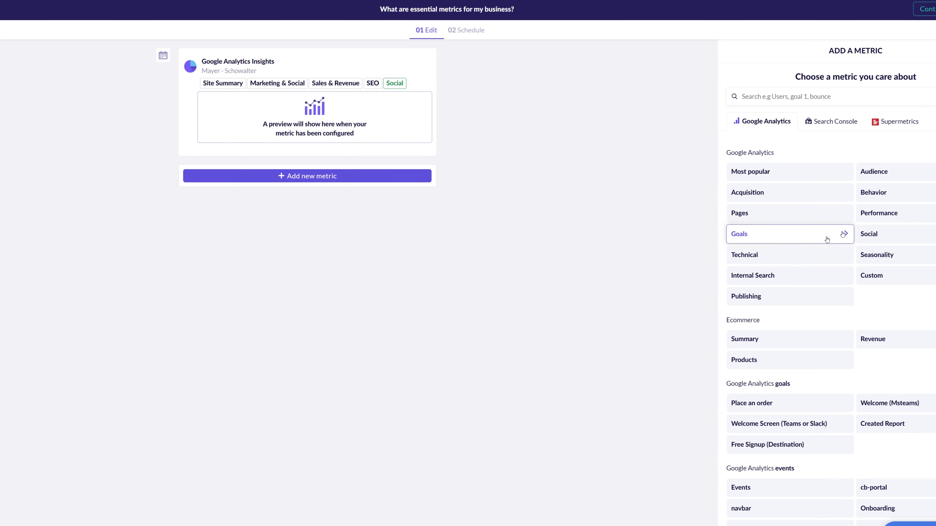
left_click(879, 214)
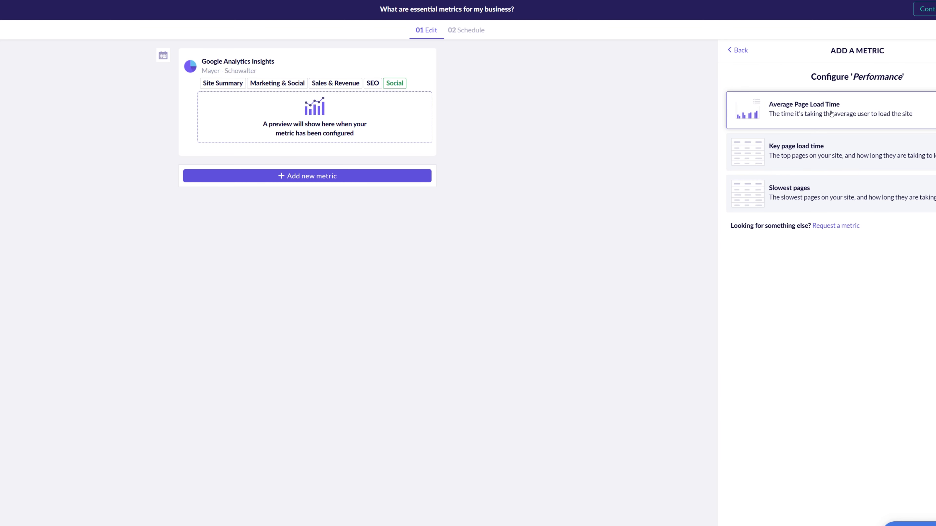
left_click(832, 113)
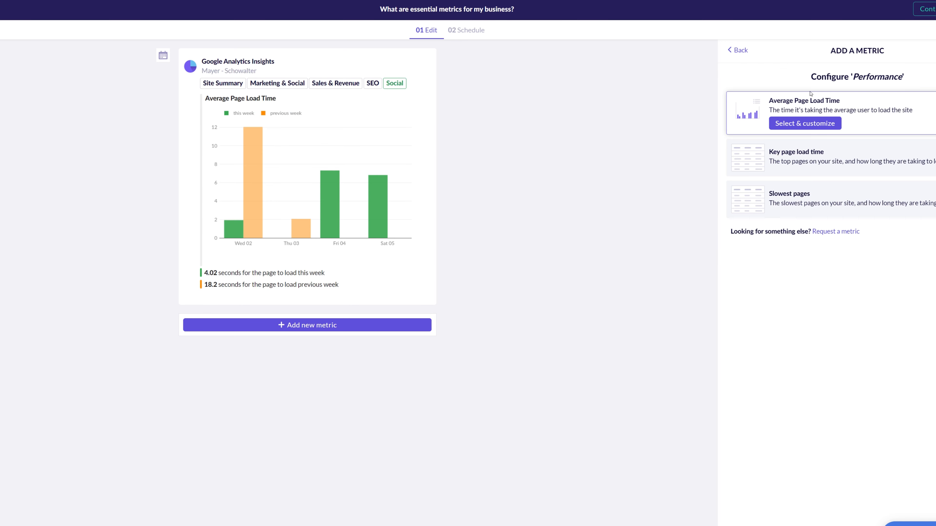
Delete the Average Page Load Time metric from the Social section.
left_click(317, 220)
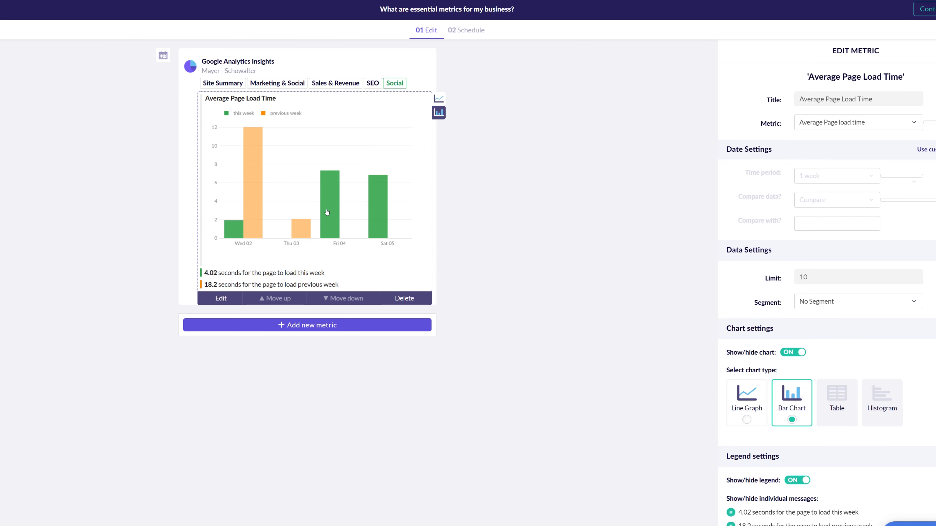
left_click(408, 300)
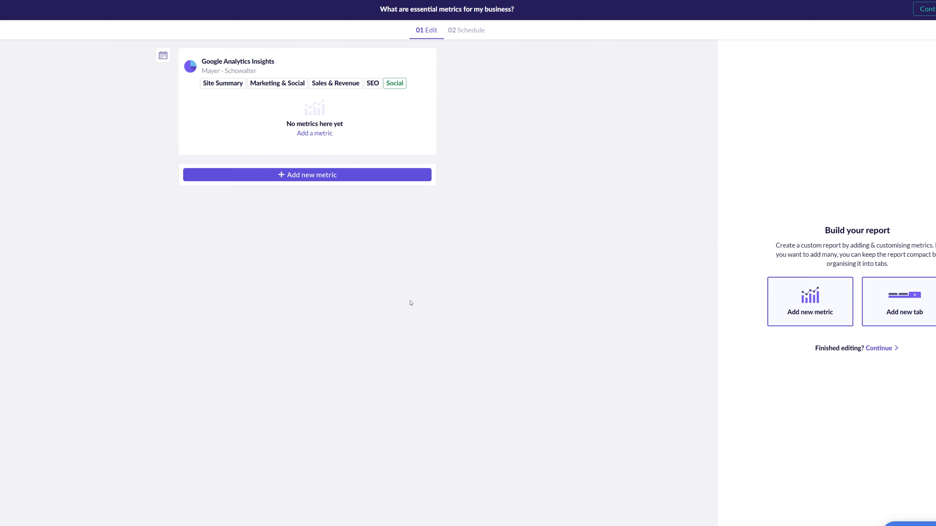
Add the Most popular pages for new users metric from the Google Analytics Most popular category to the empty Social section.
left_click(323, 136)
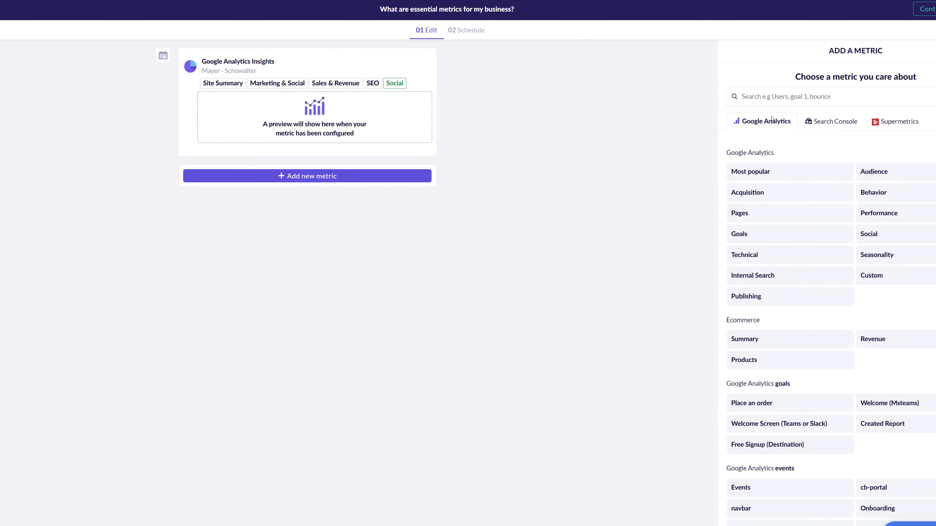
left_click(810, 169)
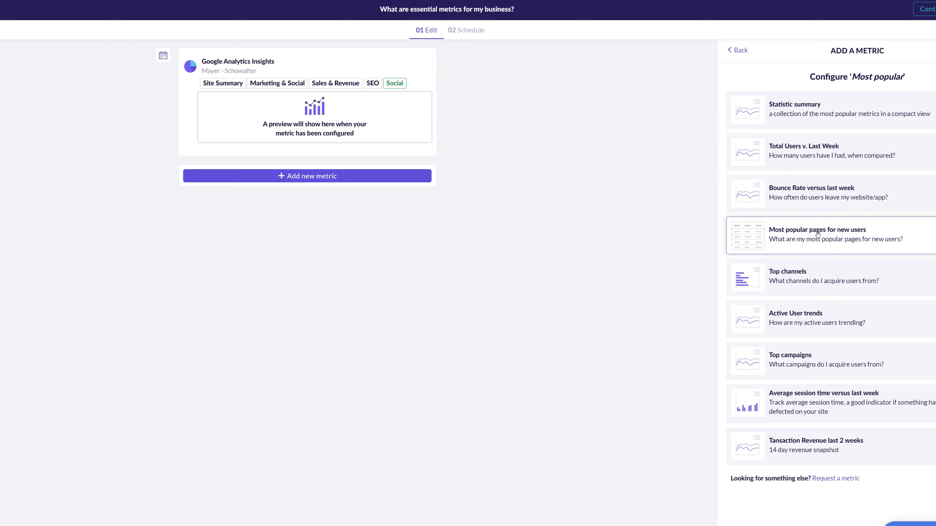
left_click(747, 51)
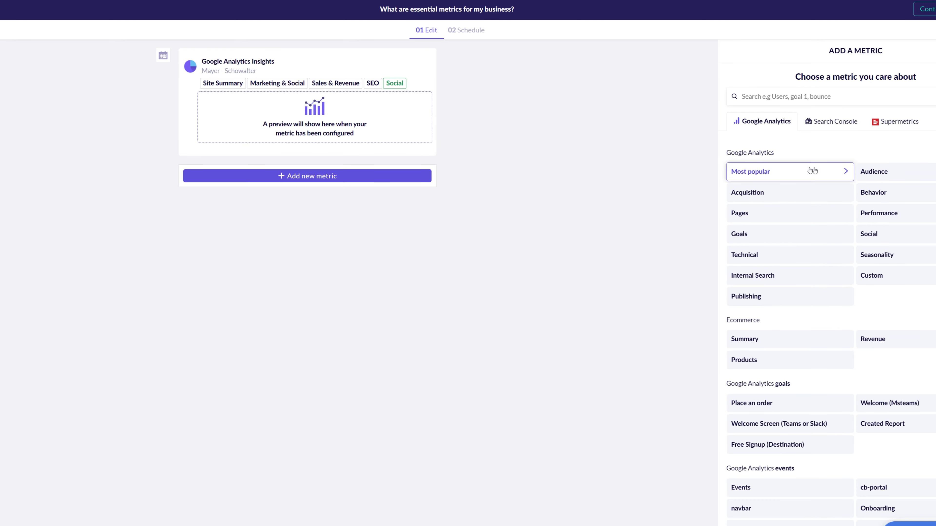
left_click(816, 123)
left_click(781, 121)
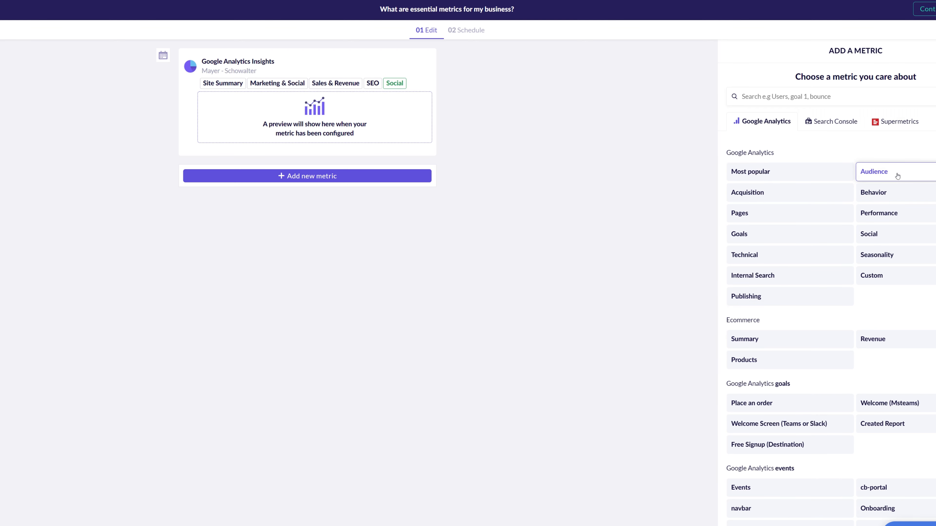
left_click(811, 172)
left_click(814, 236)
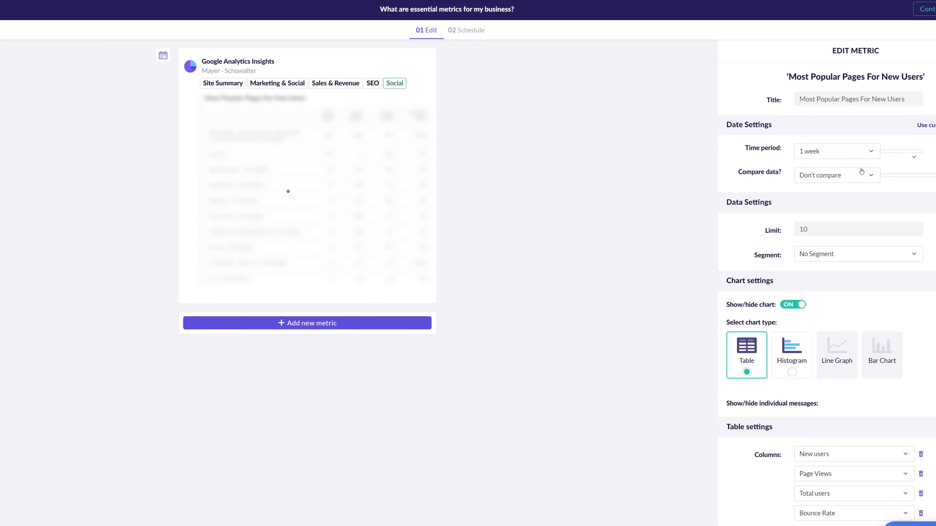
Turn on data comparison with the previous week for the Most Popular Pages For New Users metric.
left_click(860, 174)
left_click(831, 210)
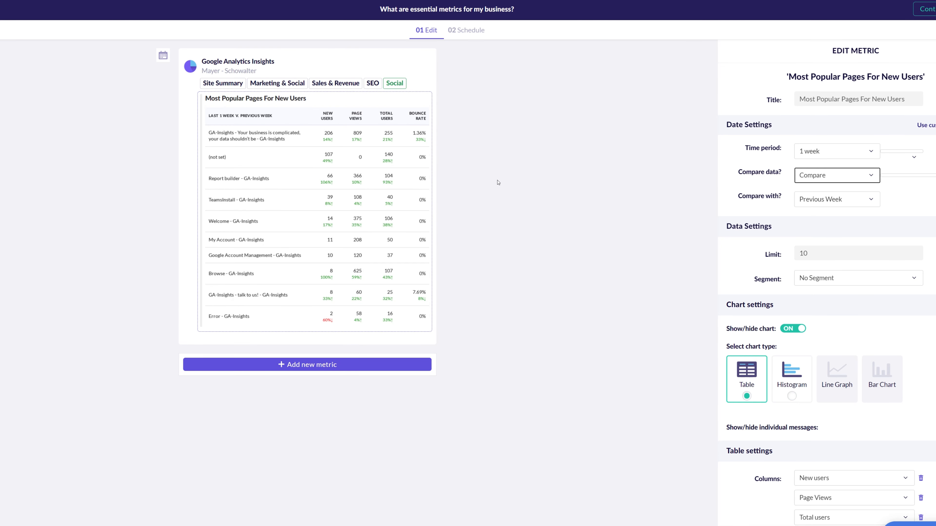
mouse_move(279, 218)
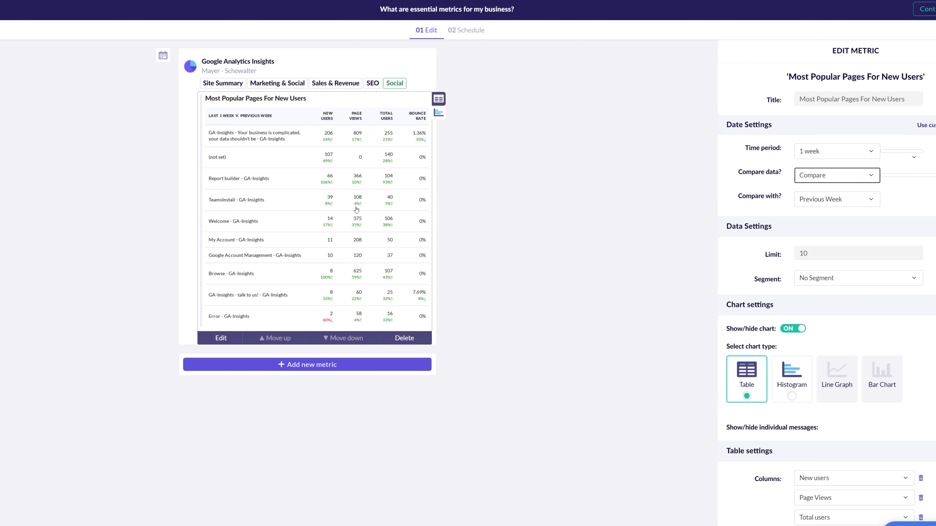
left_click(328, 183)
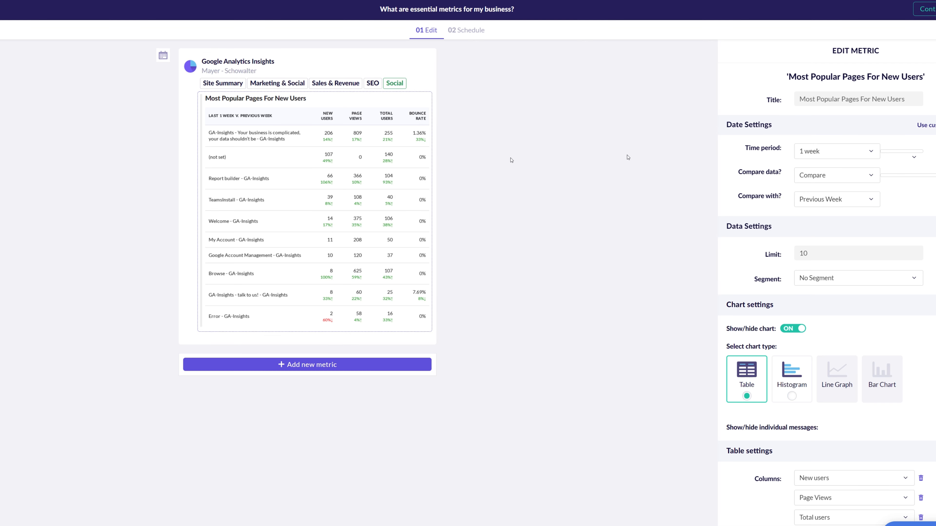
Examine the pages metric's table columns, segment choices and time period choices, and close its settings.
scroll(843, 271, "down", 5)
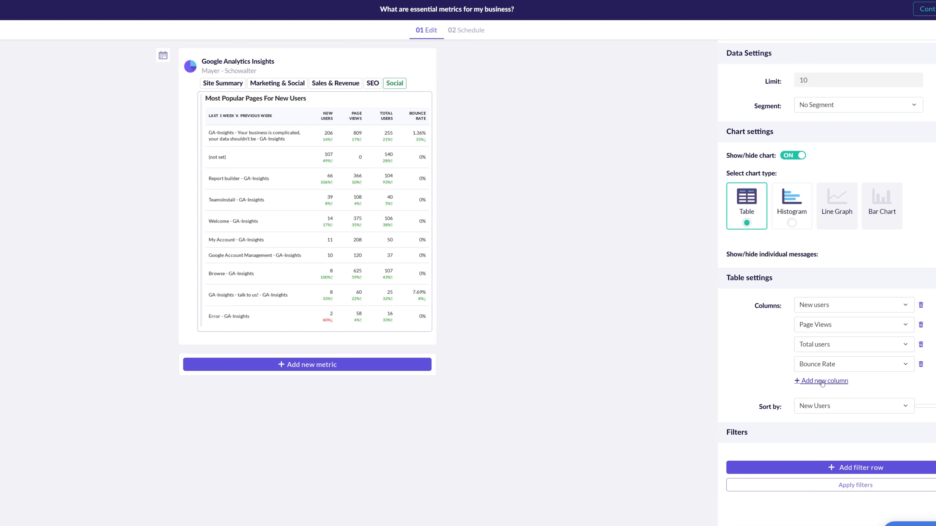
scroll(797, 275, "up", 5)
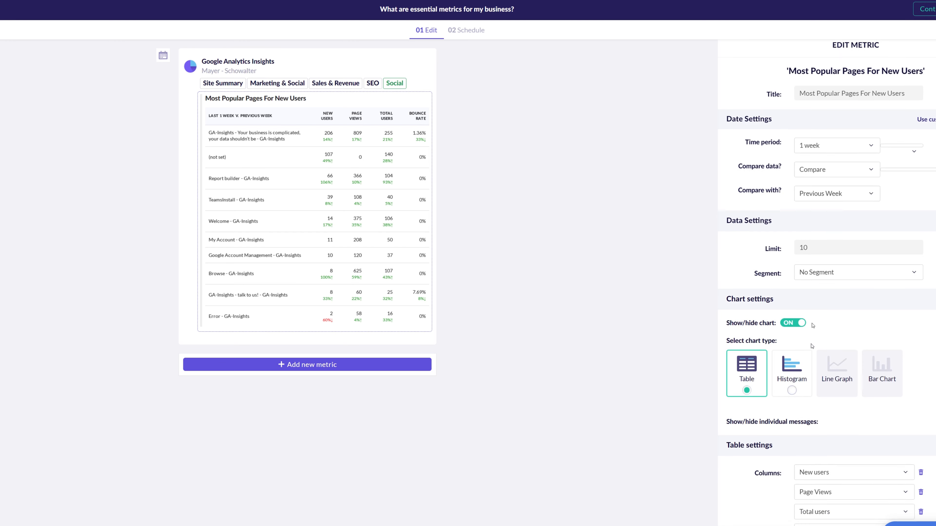
left_click(851, 276)
scroll(850, 332, "down", 3)
scroll(850, 331, "up", 3)
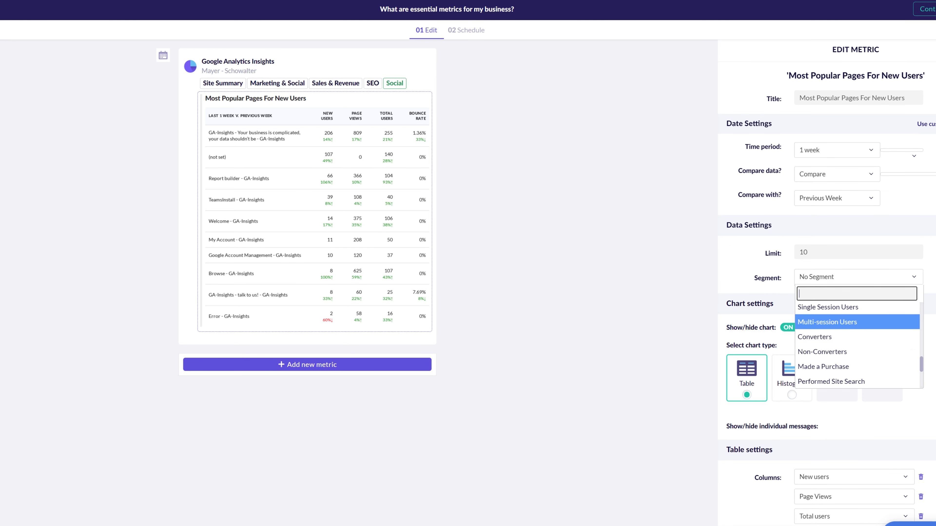
left_click(828, 155)
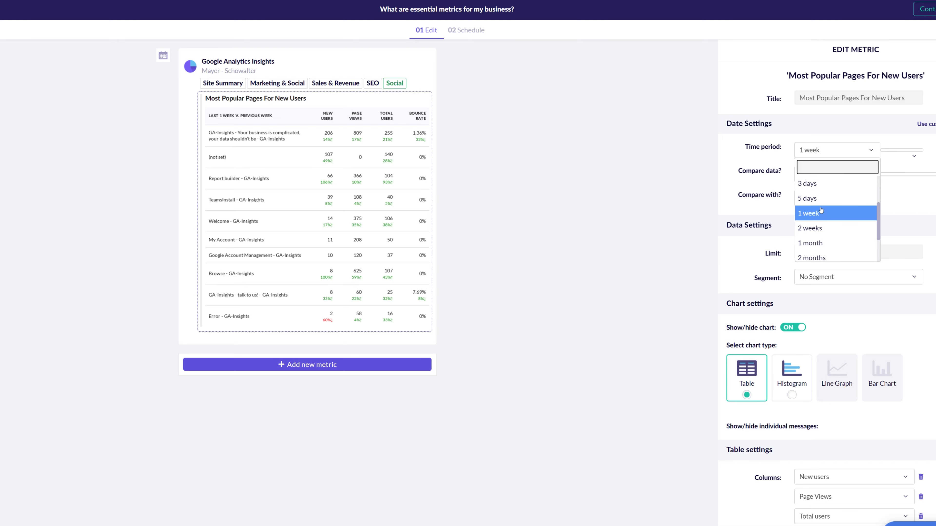
left_click(577, 189)
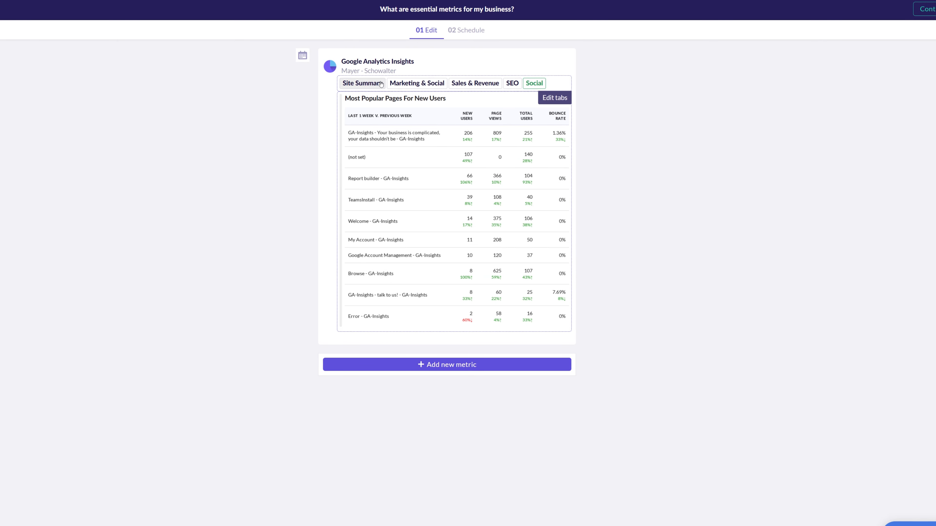
Update all report metrics to a 2-week time period compared with the previous month, and check the Marketing & Social and Sales & Revenue sections.
left_click(369, 84)
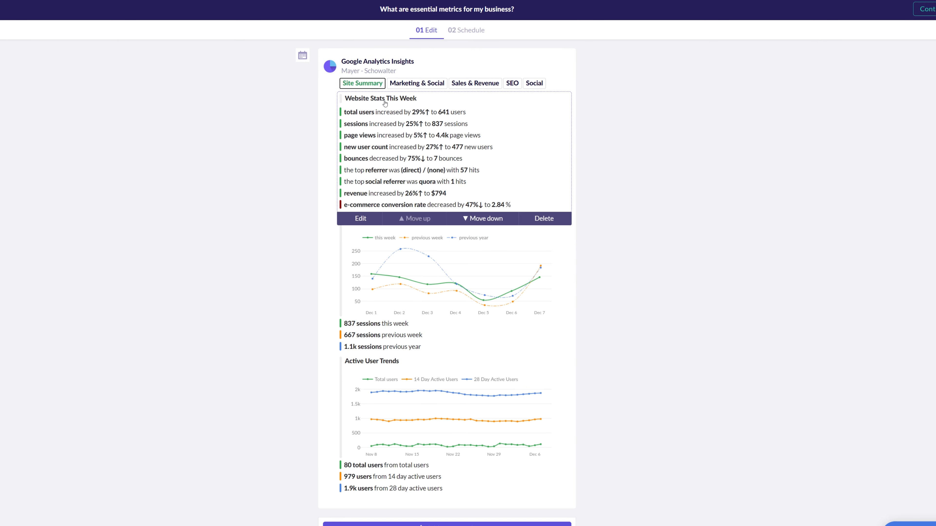
left_click(302, 56)
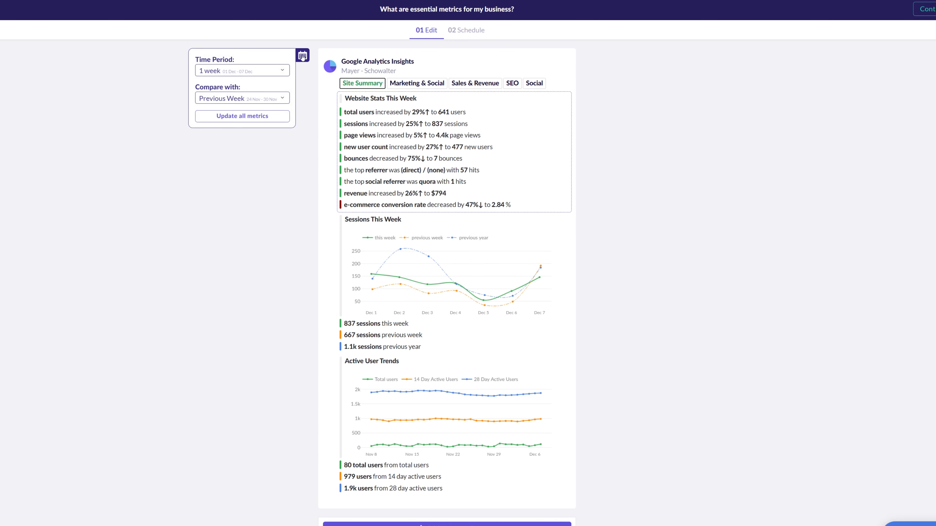
left_click(224, 72)
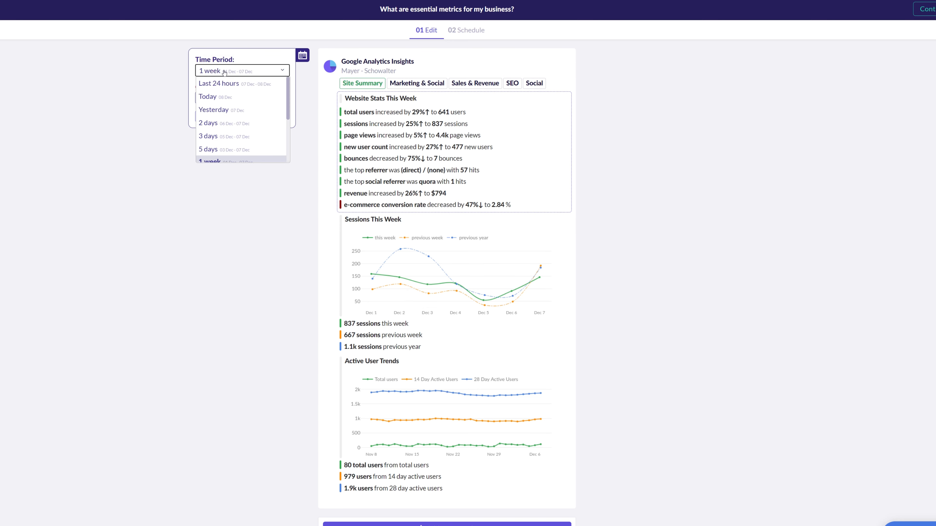
key("Down")
key("Return")
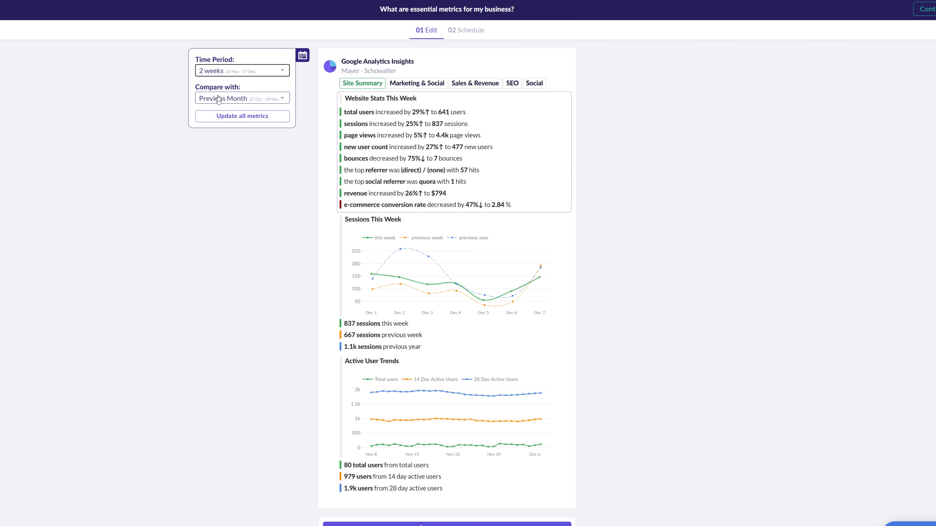
left_click(236, 116)
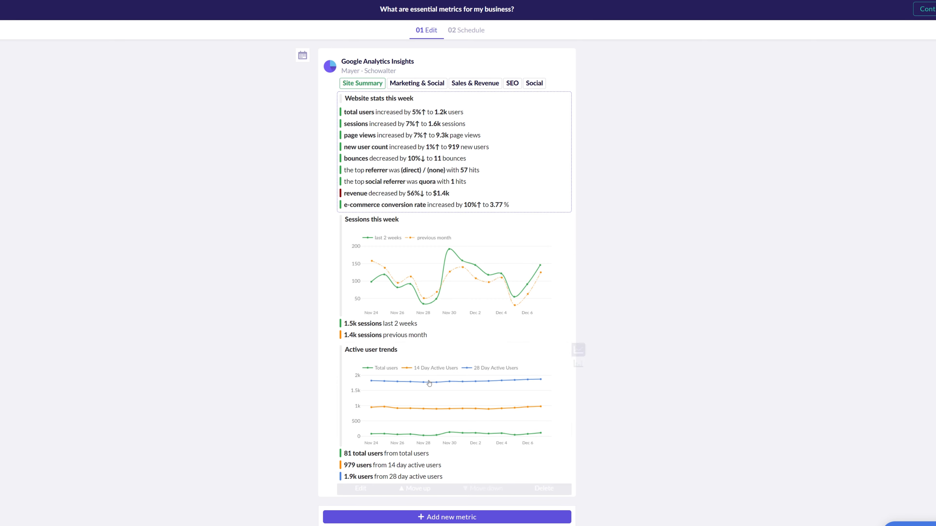
left_click(414, 83)
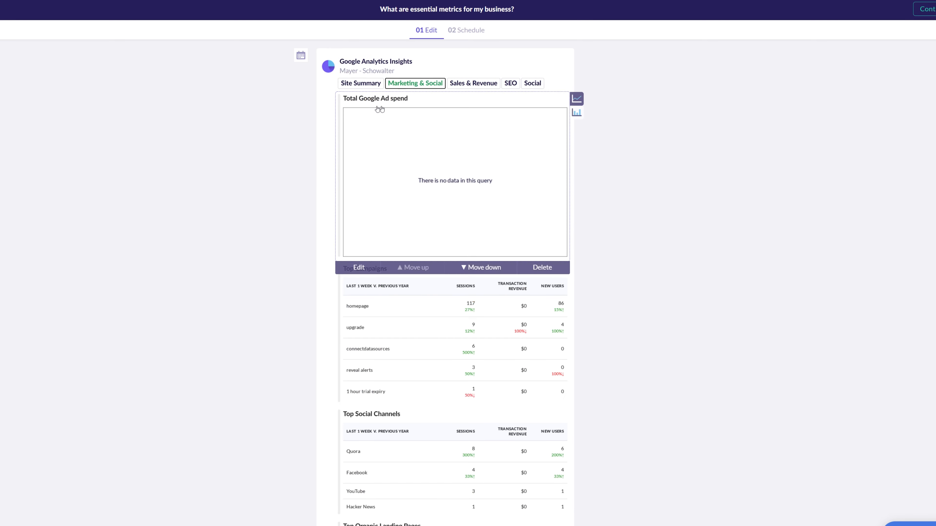
left_click(474, 83)
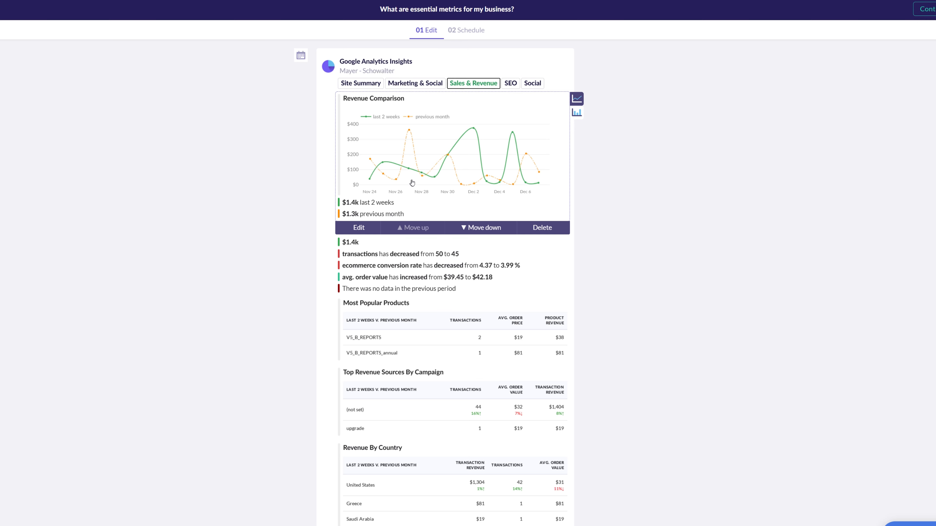
In the report's schedule settings, set the report title to "Custom title" and the sending time to 07:00.
left_click(465, 34)
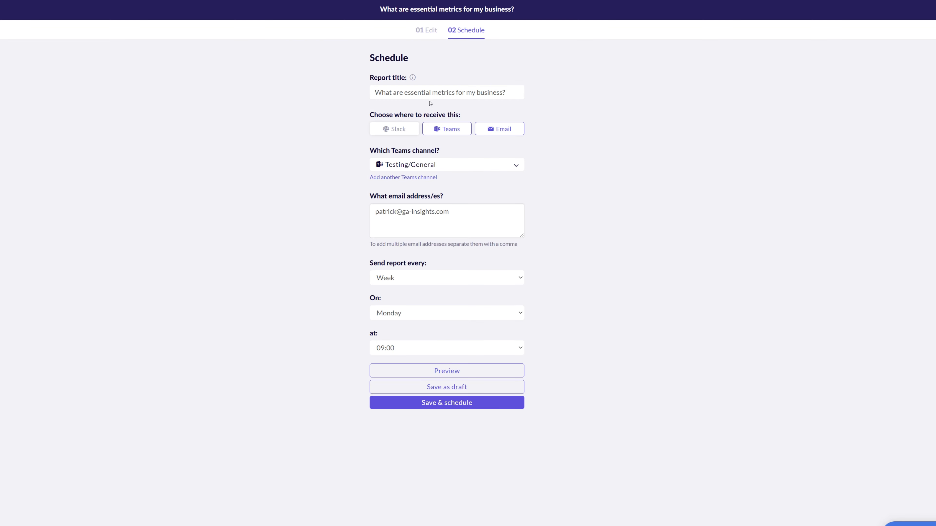
left_click(434, 164)
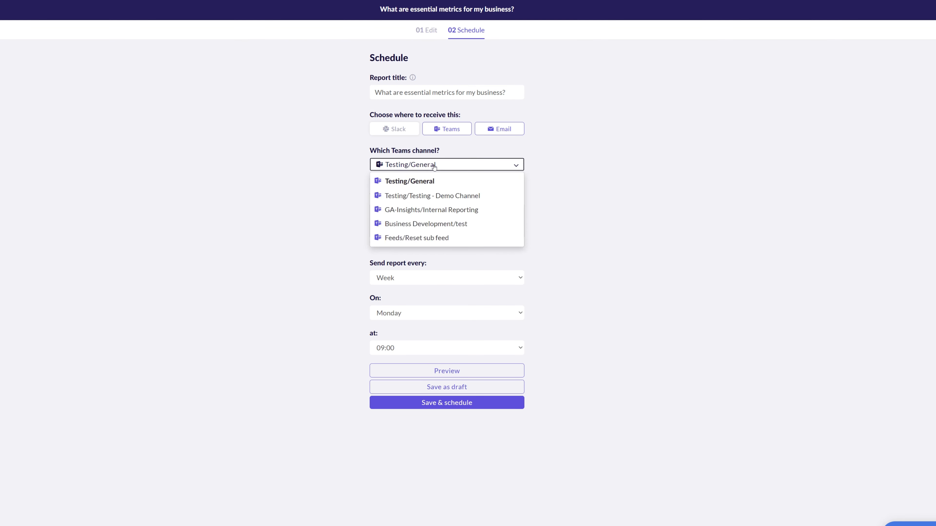
left_click(432, 168)
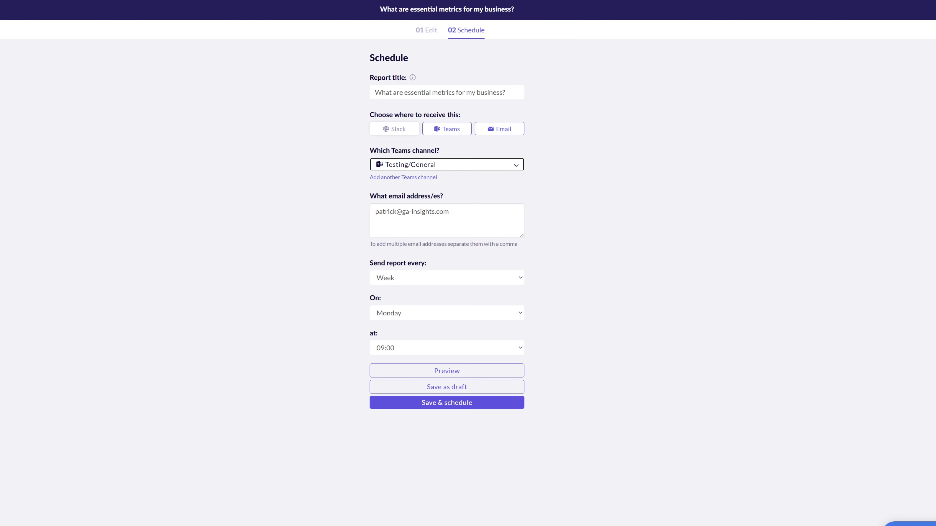
left_click_drag(512, 92, 374, 92)
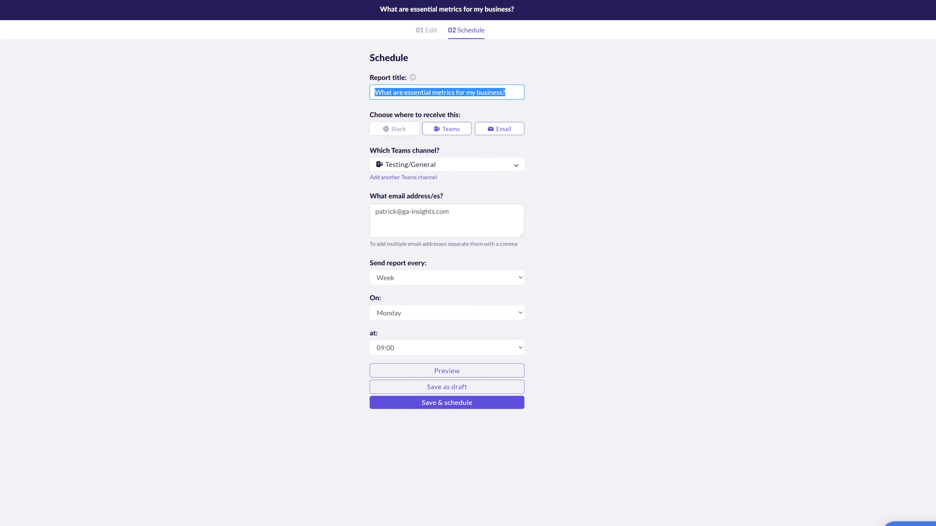
type("Custom")
type("title")
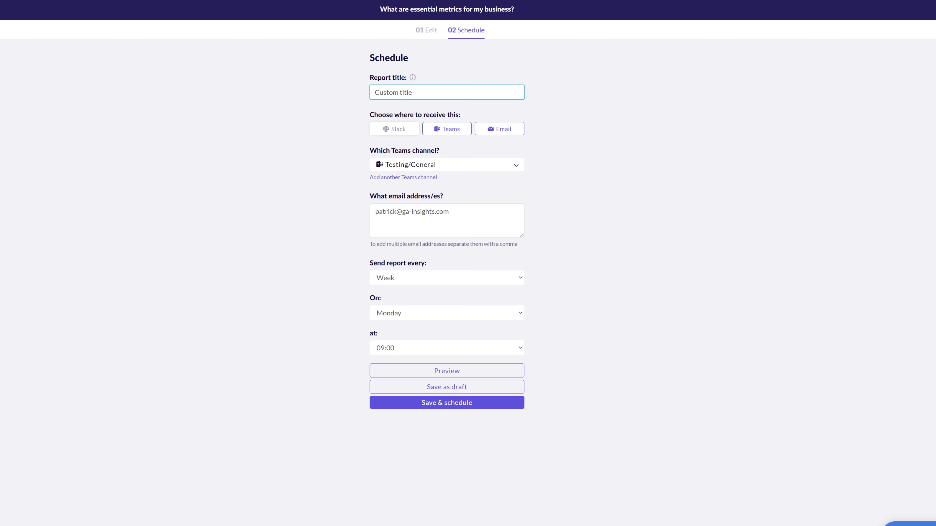
left_click(392, 347)
left_click(400, 357)
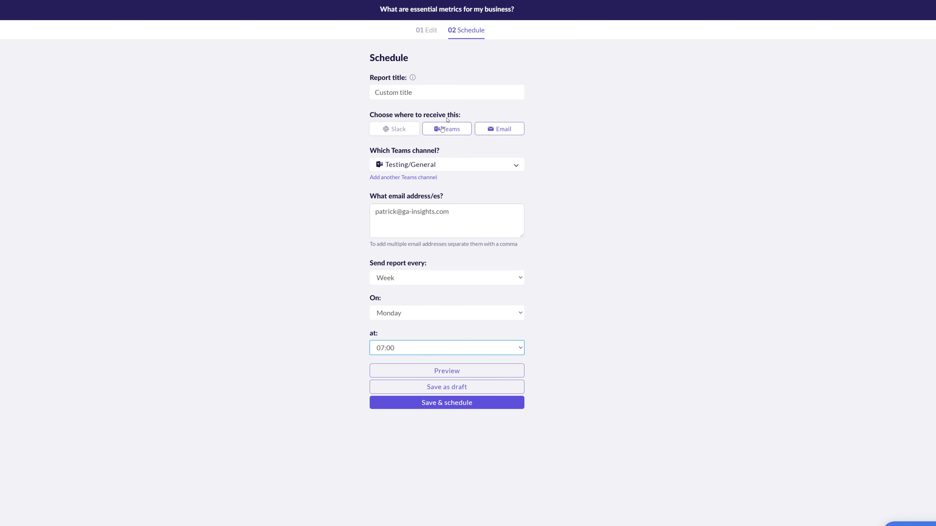
Switch the report's delivery from Teams to Slack and choose the #analytics-prod channel.
left_click(402, 122)
left_click(445, 164)
left_click(406, 181)
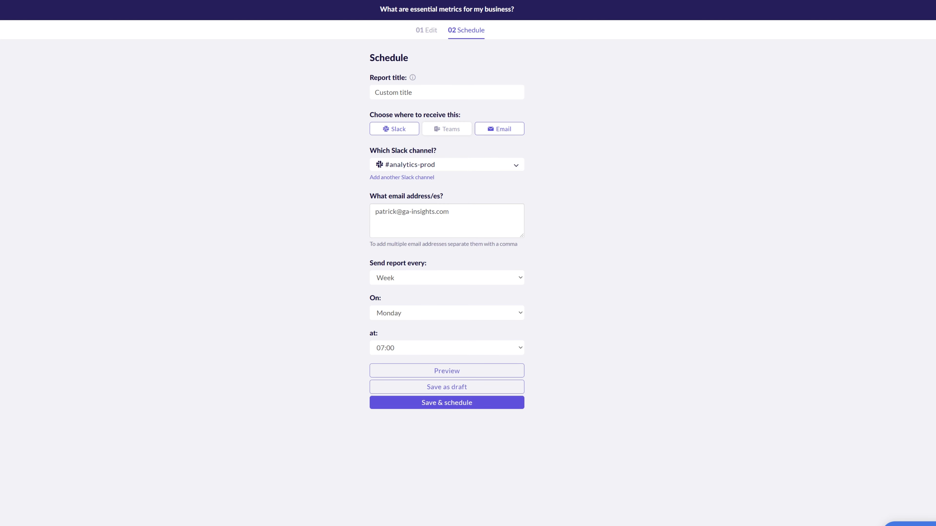
Save and schedule the report, and dismiss the success message.
left_click(453, 387)
left_click(426, 403)
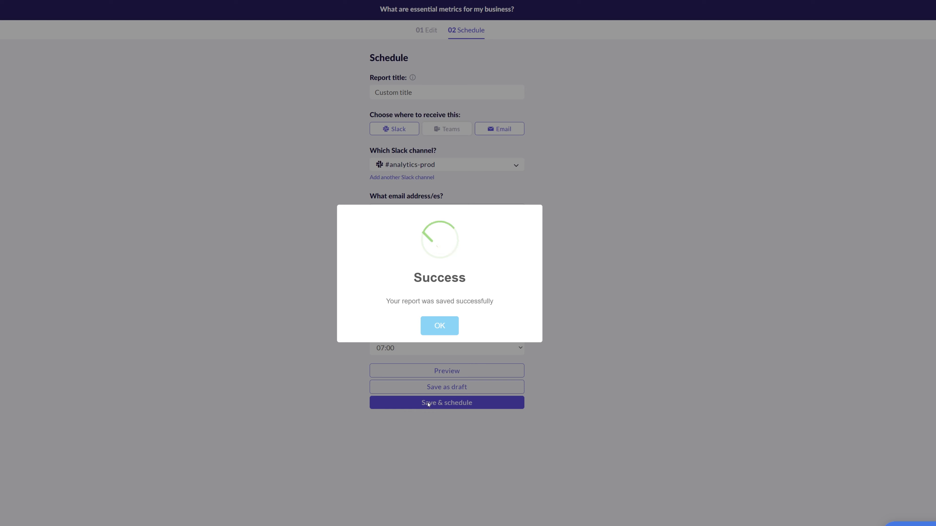
left_click(448, 326)
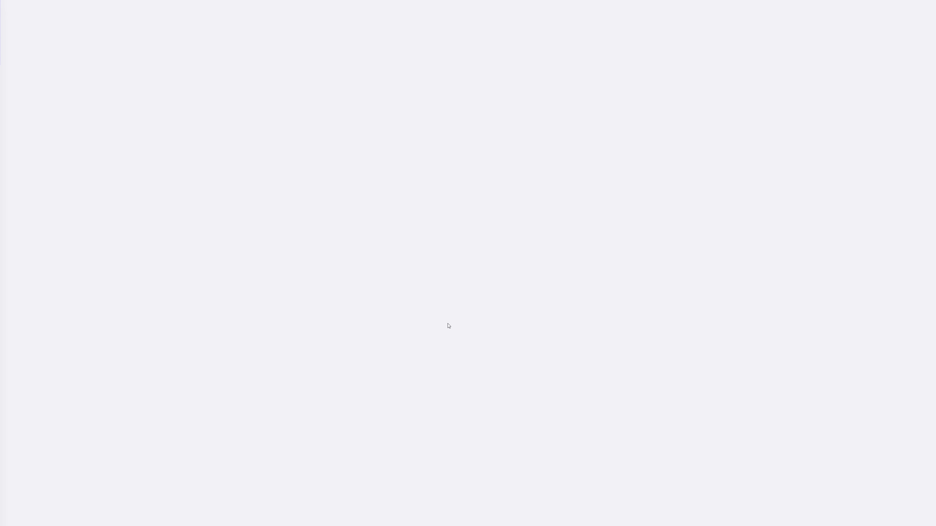